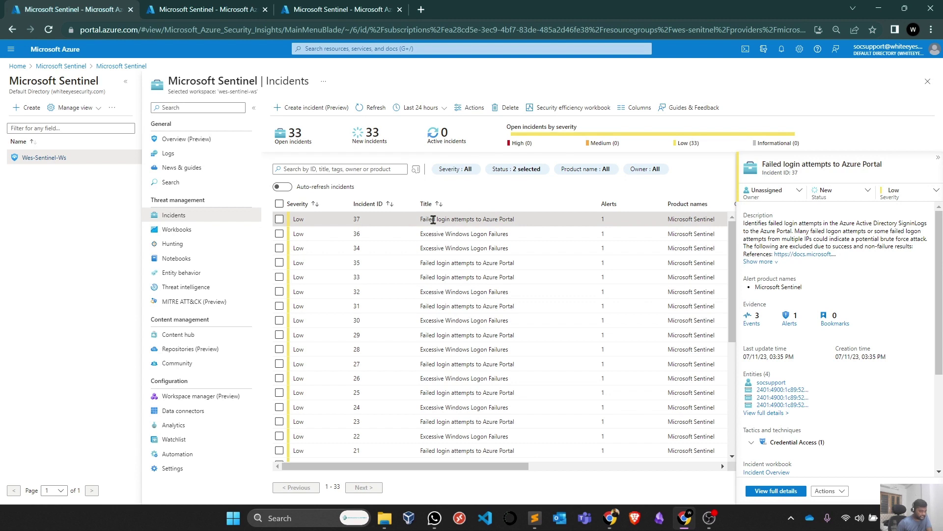
Run the AzureOpenAI_Sentinel_IR playbook on incident 37 and dismiss the success notification
{"action": "left_click", "coordinate": [842, 490]}
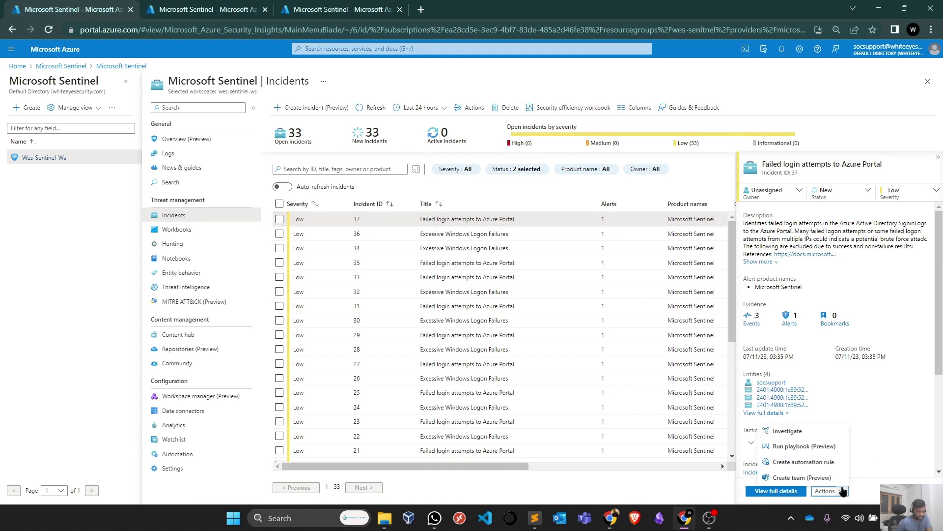
{"action": "left_click", "coordinate": [815, 446]}
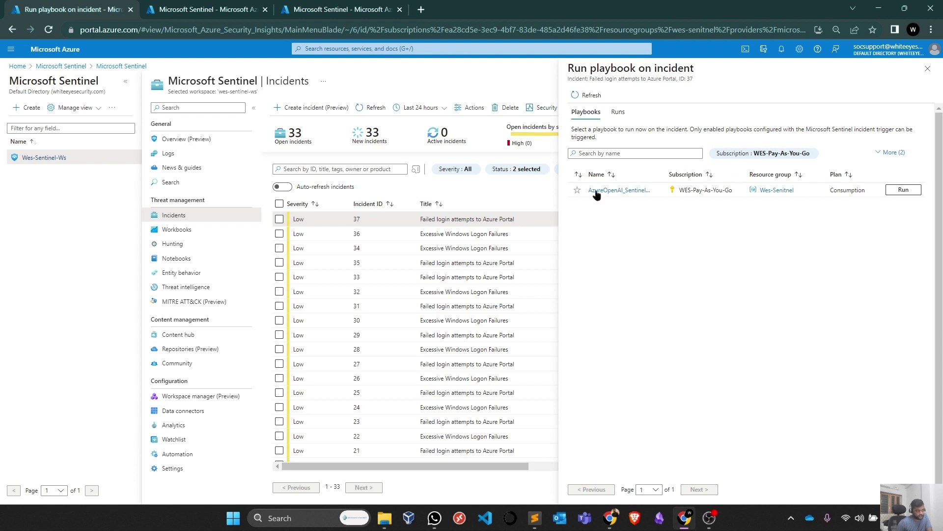
{"action": "left_click", "coordinate": [912, 190]}
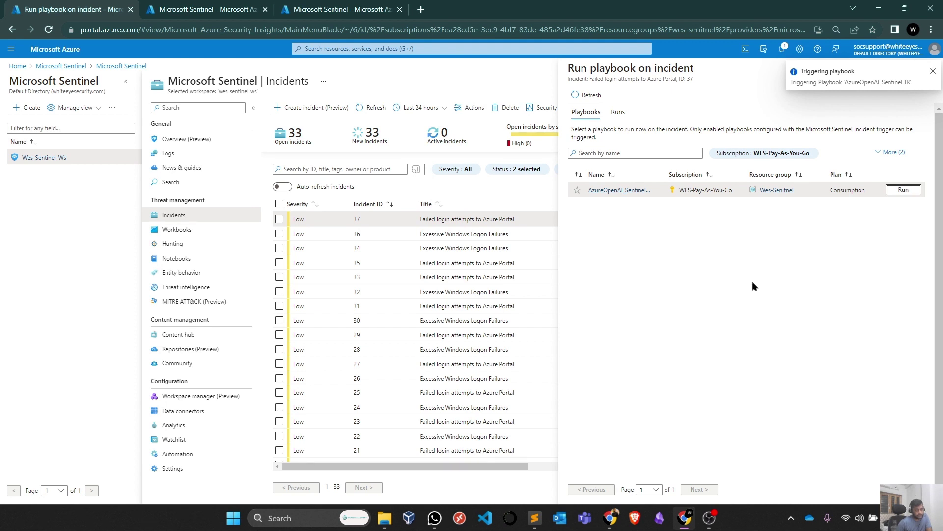
{"action": "left_click", "coordinate": [933, 73]}
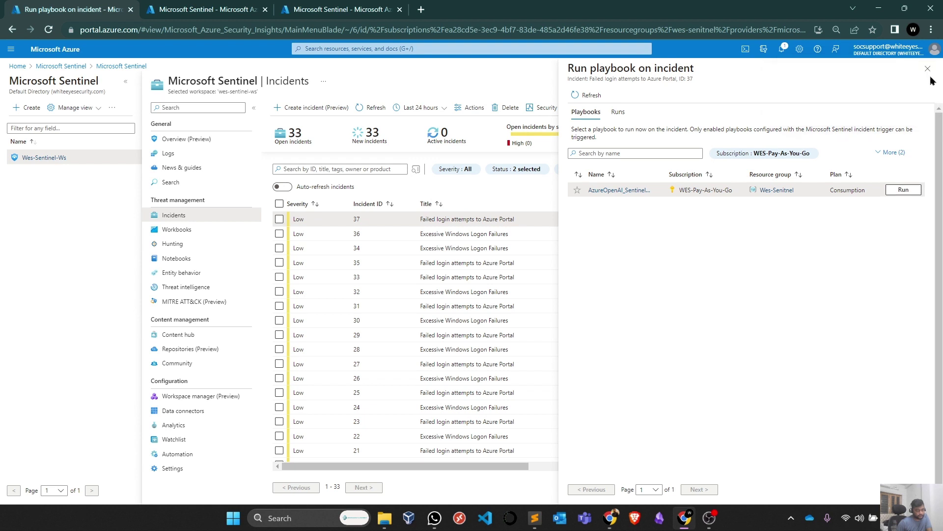
Close the Run playbook blade, then open incident 35's full details and its Tasks list
{"action": "left_click", "coordinate": [933, 72]}
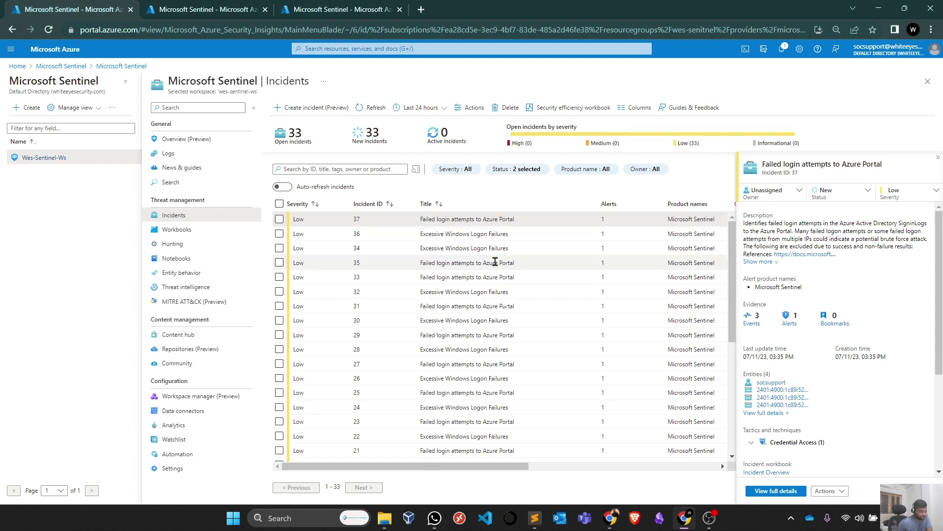
{"action": "left_click", "coordinate": [428, 264]}
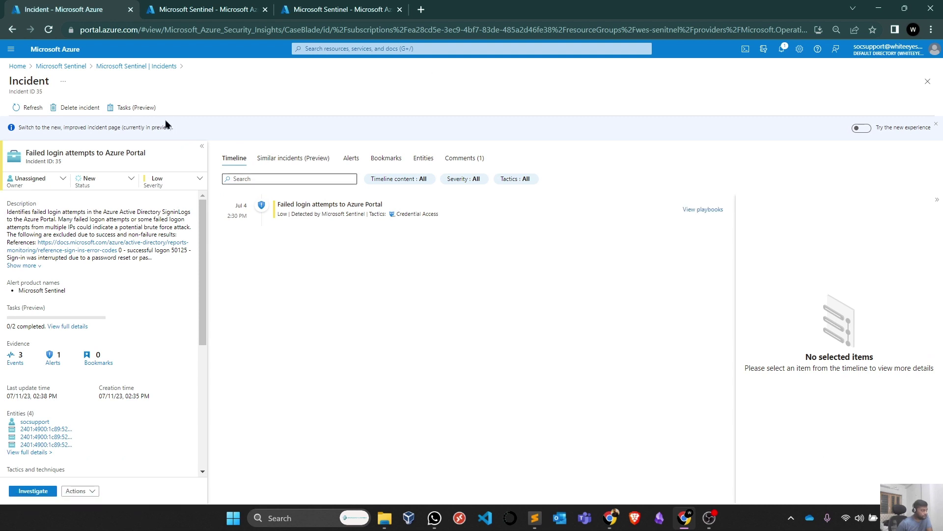
{"action": "left_click", "coordinate": [140, 108]}
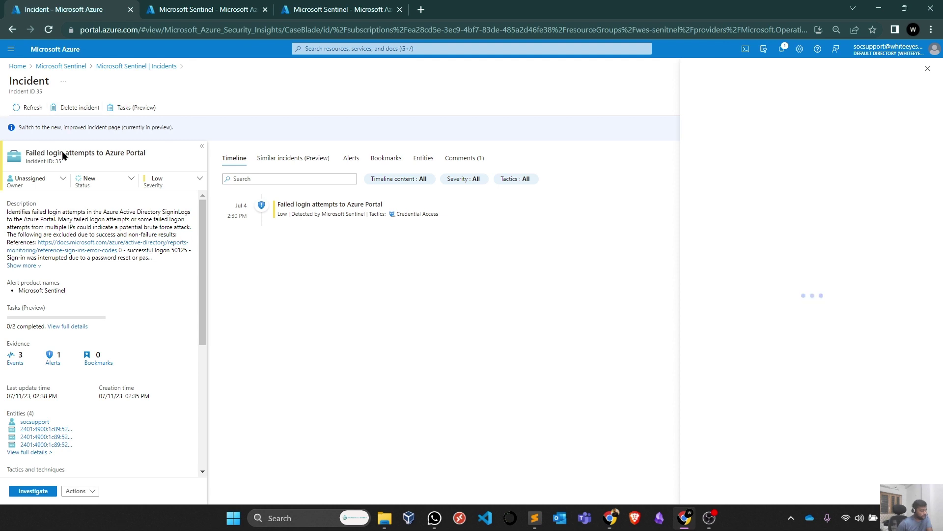
Expand 'Task from Azure openAI' on incident 35 and review its ten suggested investigation steps
{"action": "left_click_drag", "start_coordinate": [25, 153], "coordinate": [152, 154]}
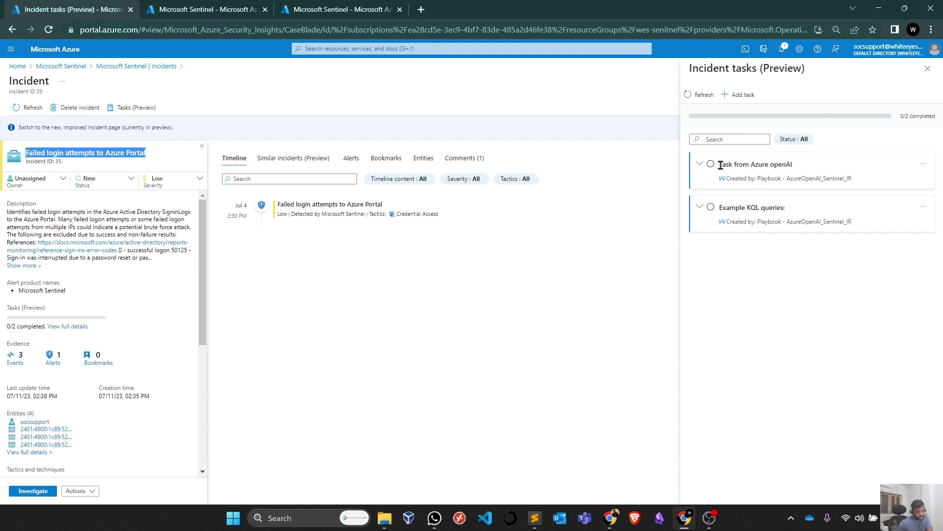
{"action": "left_click_drag", "start_coordinate": [720, 163], "coordinate": [799, 164]}
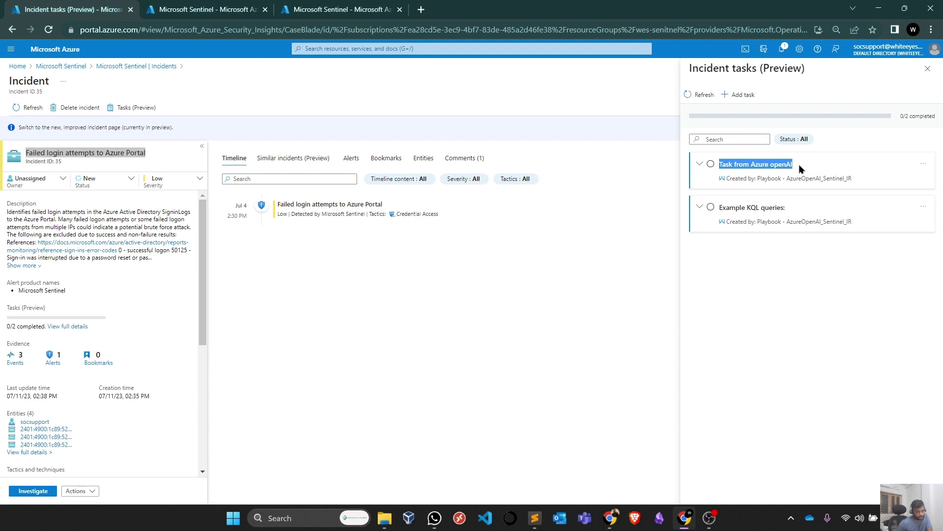
{"action": "left_click", "coordinate": [700, 164]}
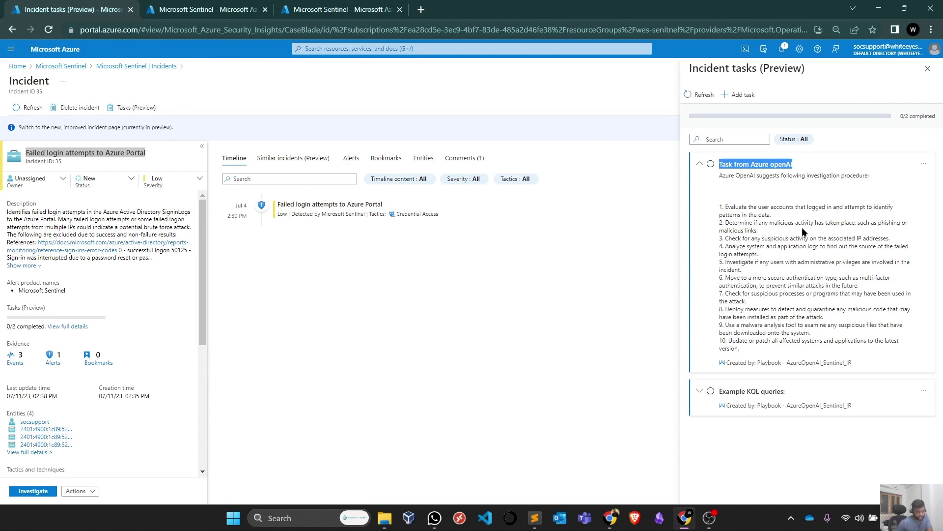
{"action": "left_click_drag", "start_coordinate": [860, 222], "coordinate": [906, 223]}
{"action": "left_click", "coordinate": [724, 234]}
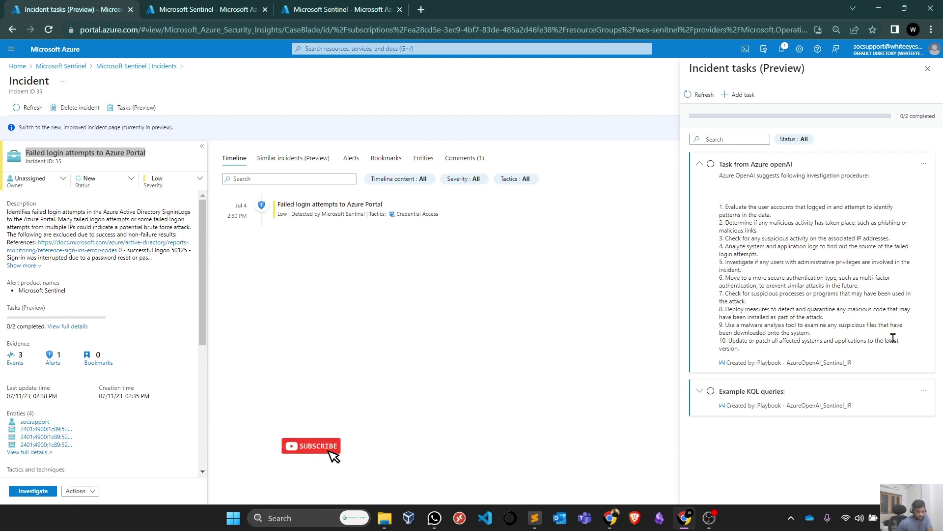
{"action": "left_click_drag", "start_coordinate": [901, 340], "coordinate": [719, 208]}
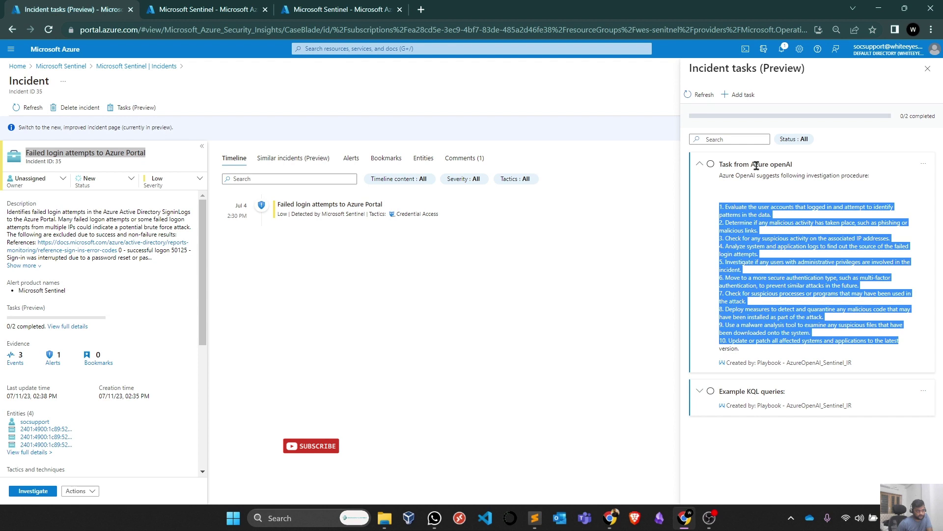
{"action": "left_click_drag", "start_coordinate": [751, 164], "coordinate": [810, 171]}
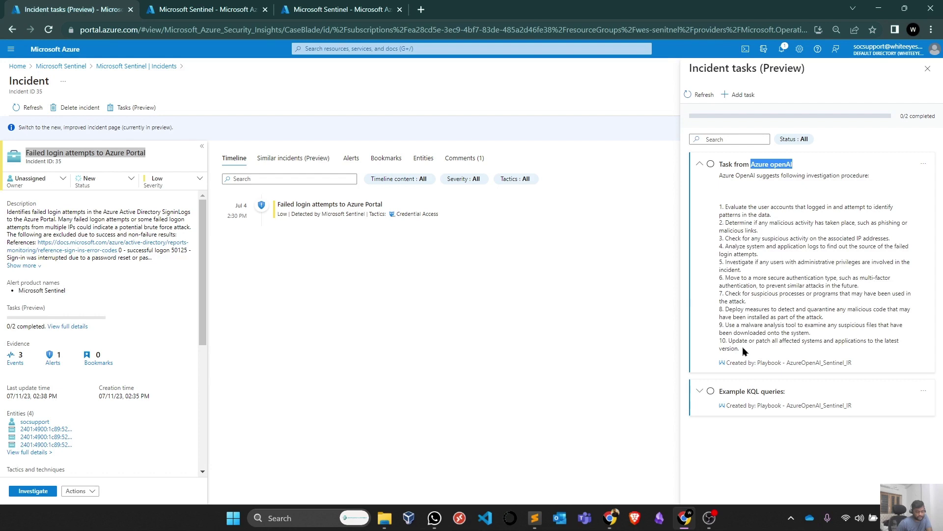
{"action": "left_click_drag", "start_coordinate": [740, 346], "coordinate": [720, 210]}
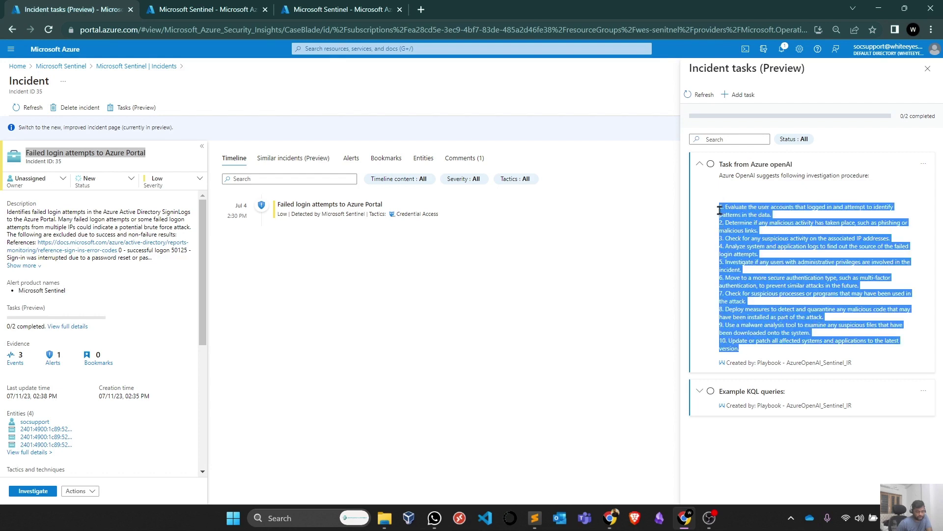
{"action": "left_click", "coordinate": [742, 402]}
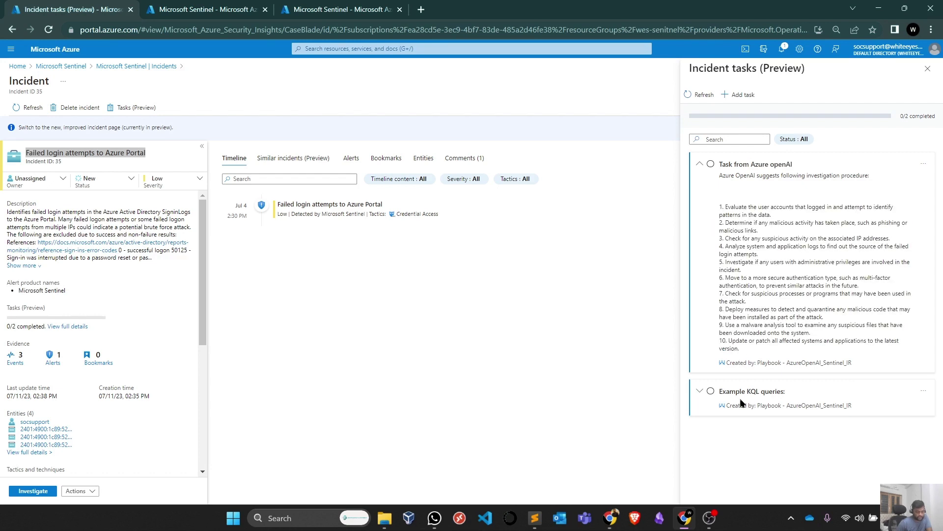
Expand the Example KQL queries task and read through the suggested queries
{"action": "left_click", "coordinate": [698, 391]}
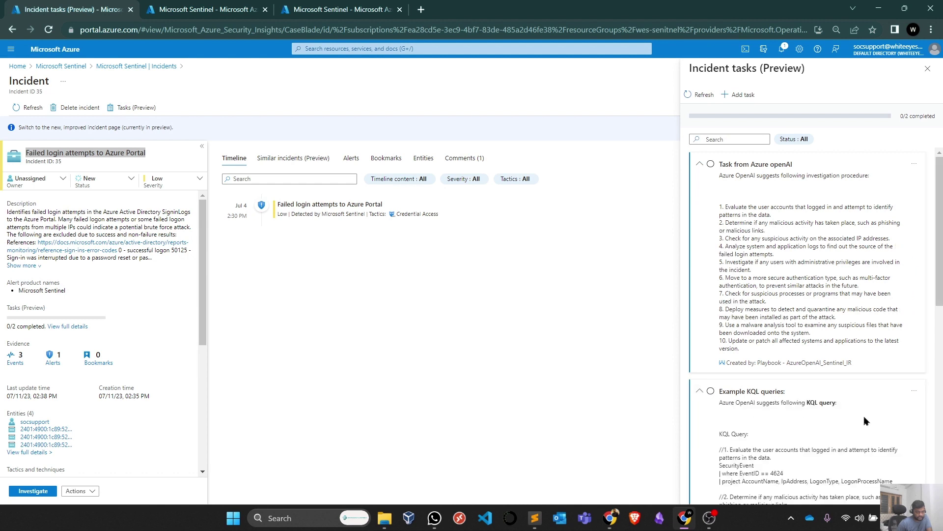
{"action": "scroll", "coordinate": [866, 416], "scroll_direction": "down", "scroll_amount": 3}
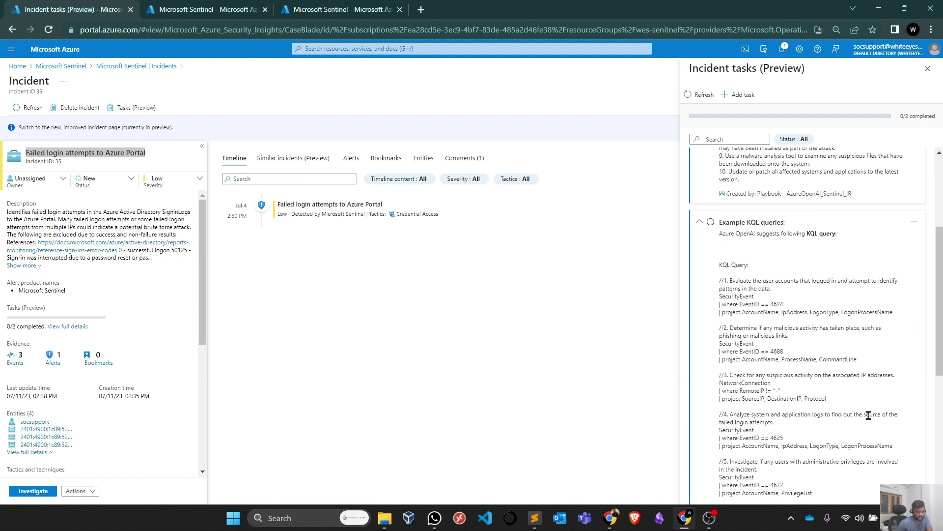
{"action": "scroll", "coordinate": [867, 414], "scroll_direction": "down", "scroll_amount": 1}
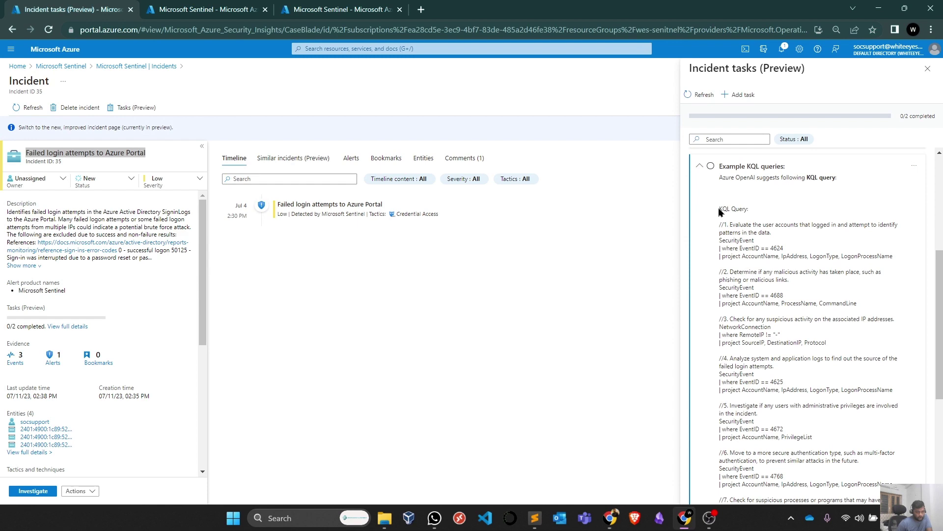
{"action": "left_click_drag", "start_coordinate": [719, 211], "coordinate": [767, 406]}
{"action": "scroll", "coordinate": [778, 413], "scroll_direction": "down", "scroll_amount": 2}
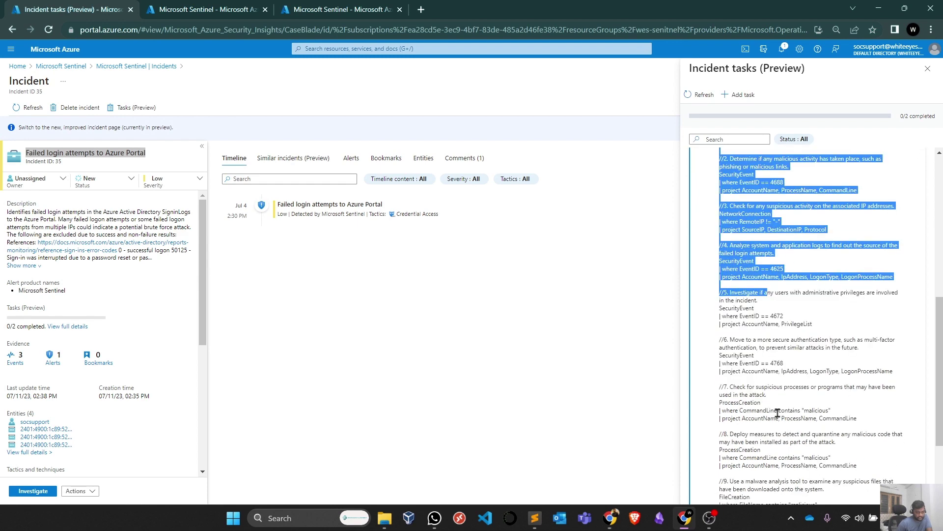
{"action": "scroll", "coordinate": [778, 413], "scroll_direction": "down", "scroll_amount": 1}
{"action": "left_click_drag", "start_coordinate": [719, 246], "coordinate": [797, 445]}
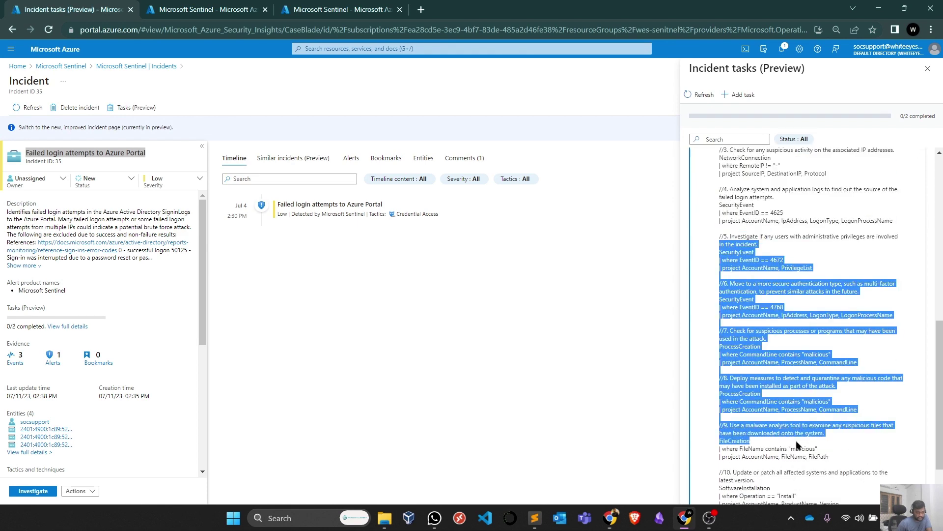
{"action": "scroll", "coordinate": [799, 440], "scroll_direction": "down", "scroll_amount": 1}
{"action": "left_click", "coordinate": [791, 428]}
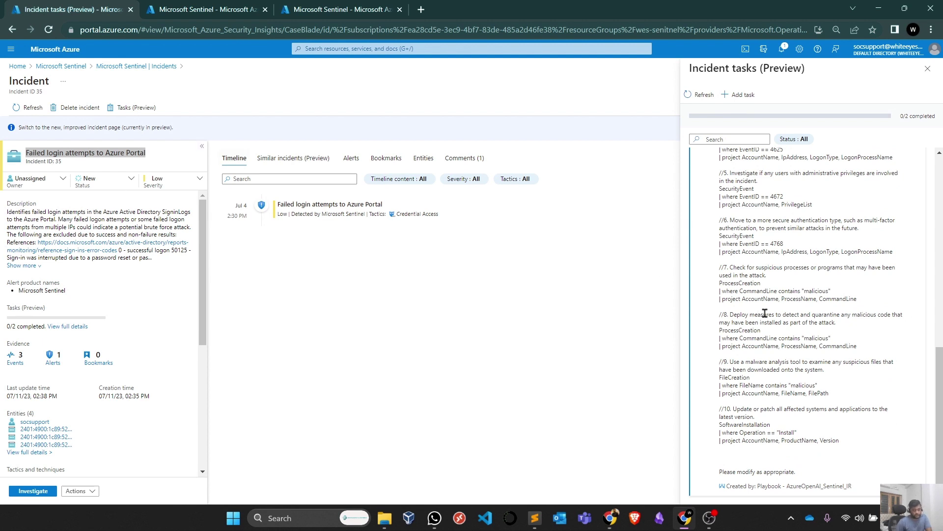
Review the suggested investigation steps again, then show the incident's comments with the playbook's comment
{"action": "scroll", "coordinate": [776, 326], "scroll_direction": "up", "scroll_amount": 2}
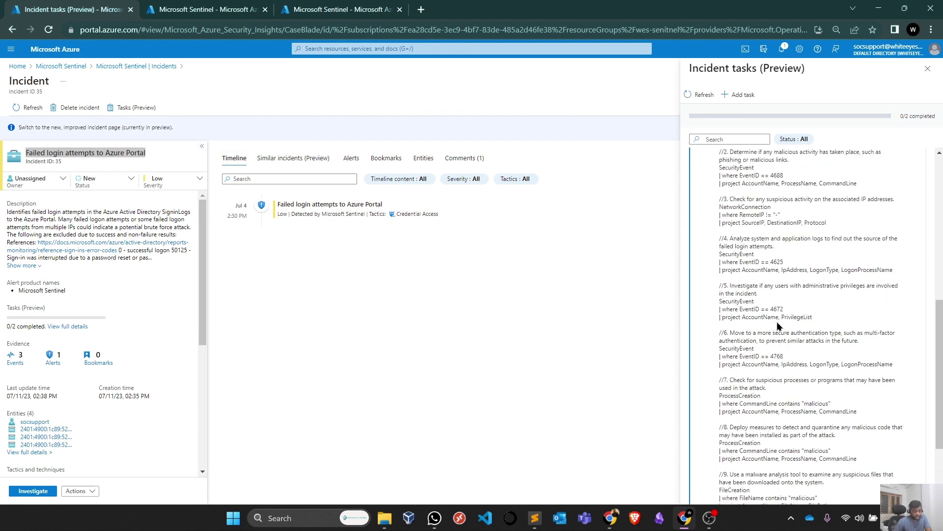
{"action": "scroll", "coordinate": [781, 328], "scroll_direction": "up", "scroll_amount": 2}
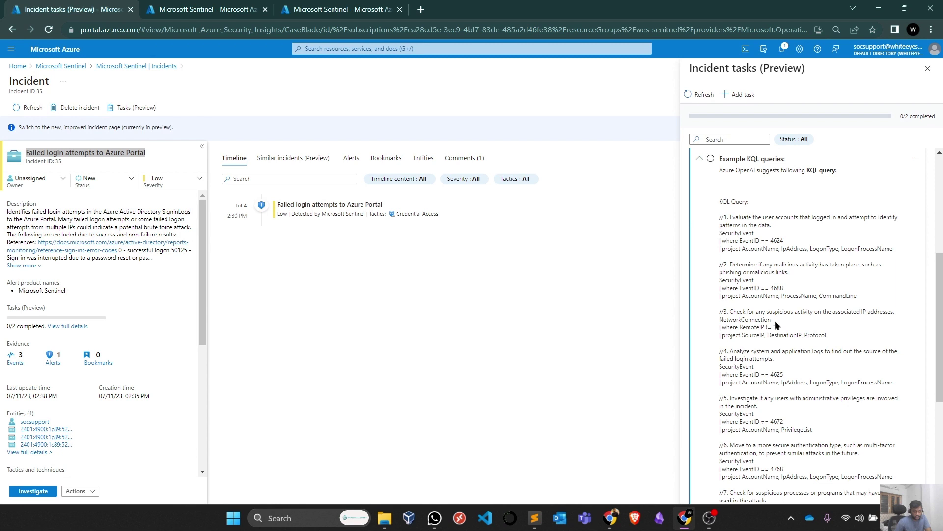
{"action": "scroll", "coordinate": [777, 326], "scroll_direction": "up", "scroll_amount": 3}
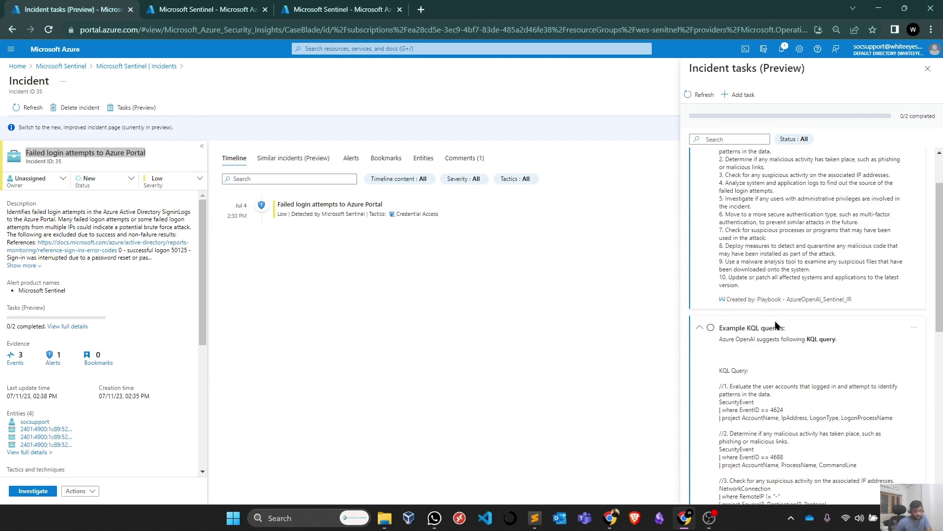
{"action": "scroll", "coordinate": [776, 325], "scroll_direction": "up", "scroll_amount": 1}
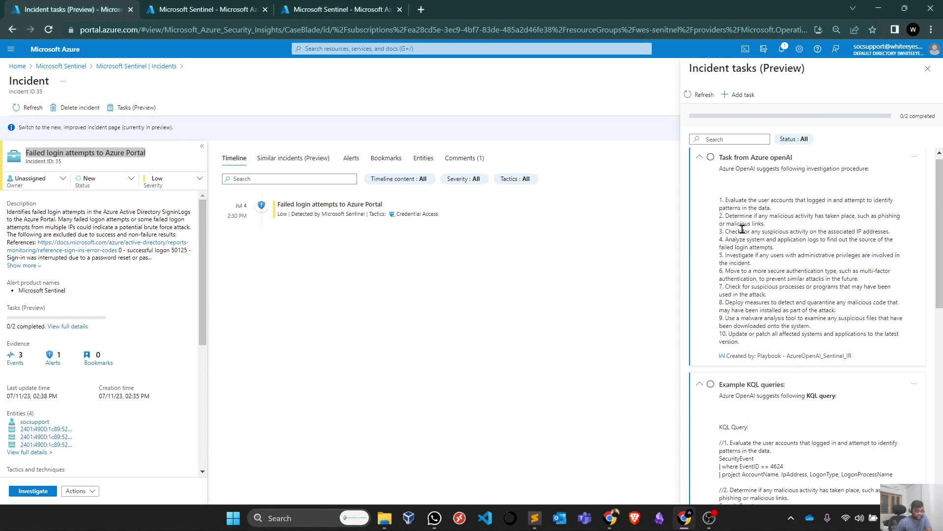
{"action": "left_click_drag", "start_coordinate": [719, 200], "coordinate": [831, 318]}
{"action": "scroll", "coordinate": [868, 429], "scroll_direction": "down", "scroll_amount": 2}
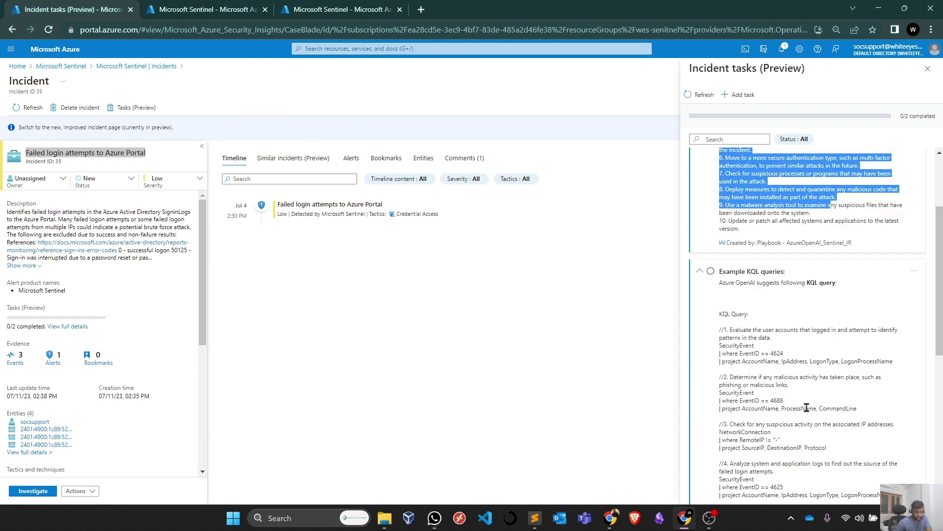
{"action": "left_click", "coordinate": [731, 346]}
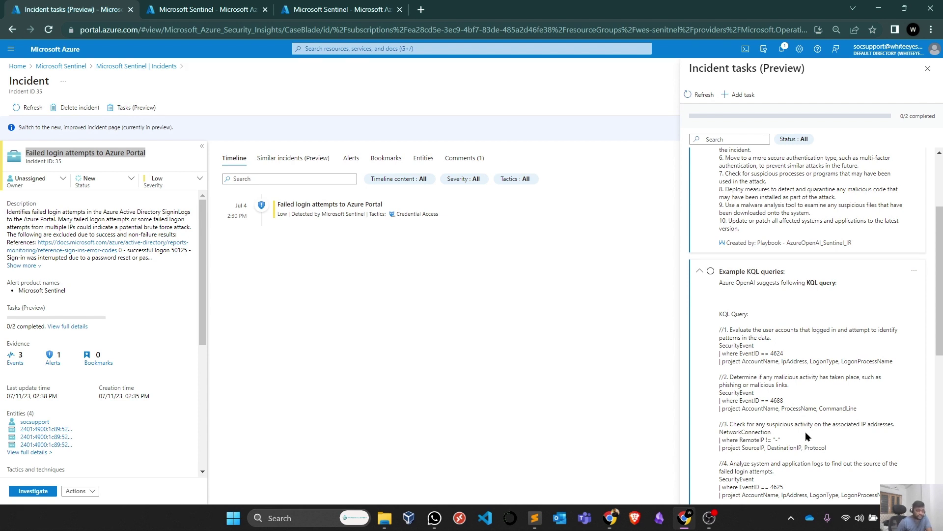
{"action": "scroll", "coordinate": [804, 381], "scroll_direction": "down", "scroll_amount": 7}
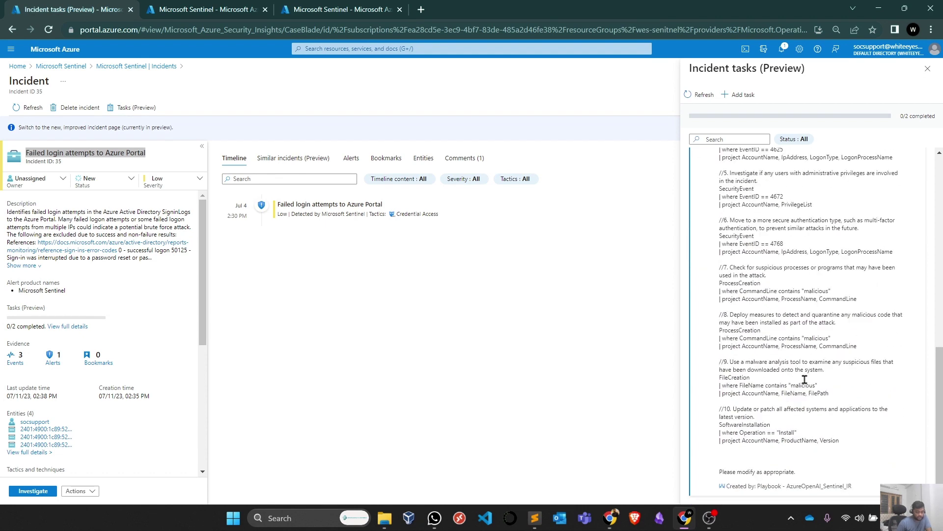
{"action": "scroll", "coordinate": [805, 379], "scroll_direction": "up", "scroll_amount": 10}
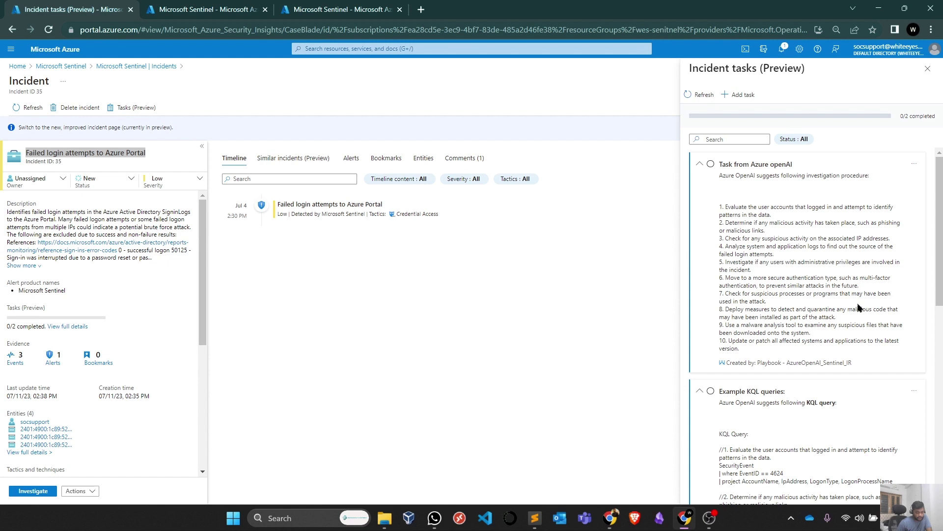
{"action": "left_click", "coordinate": [474, 158]}
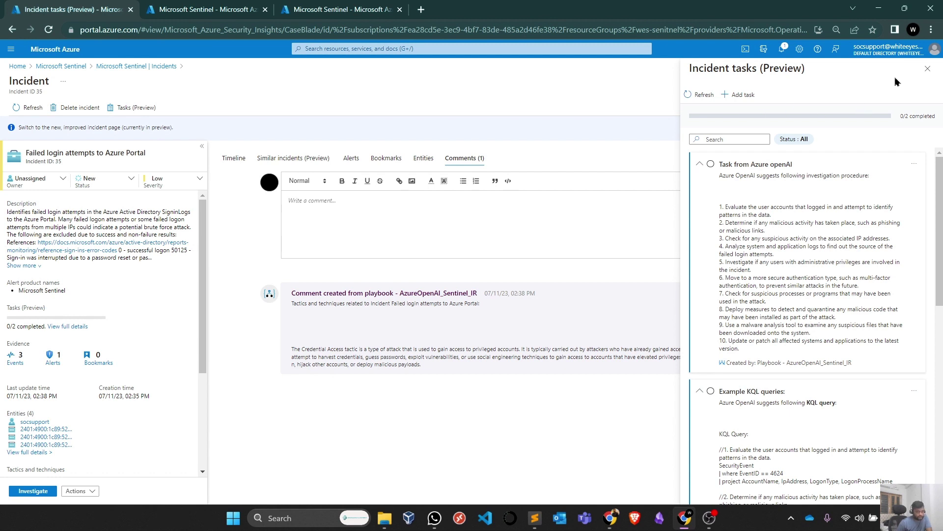
{"action": "left_click", "coordinate": [928, 68]}
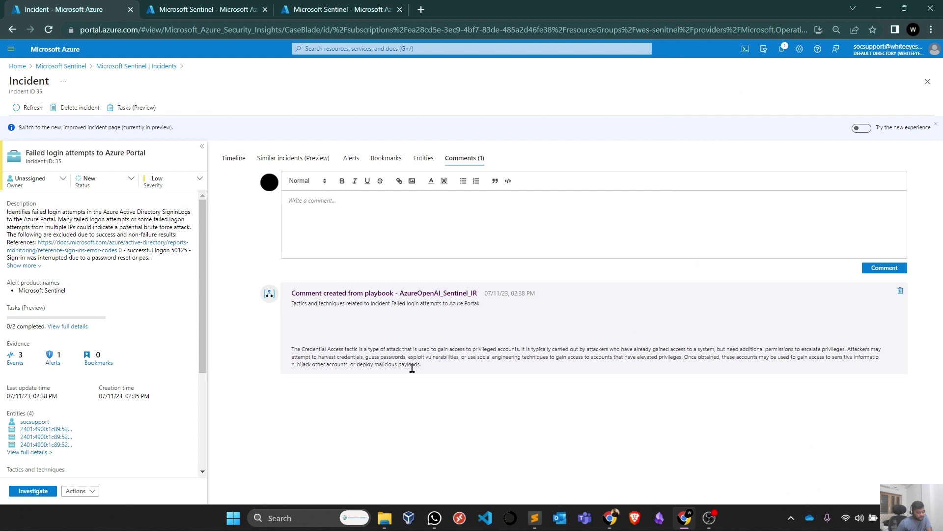
{"action": "left_click_drag", "start_coordinate": [421, 366], "coordinate": [295, 351]}
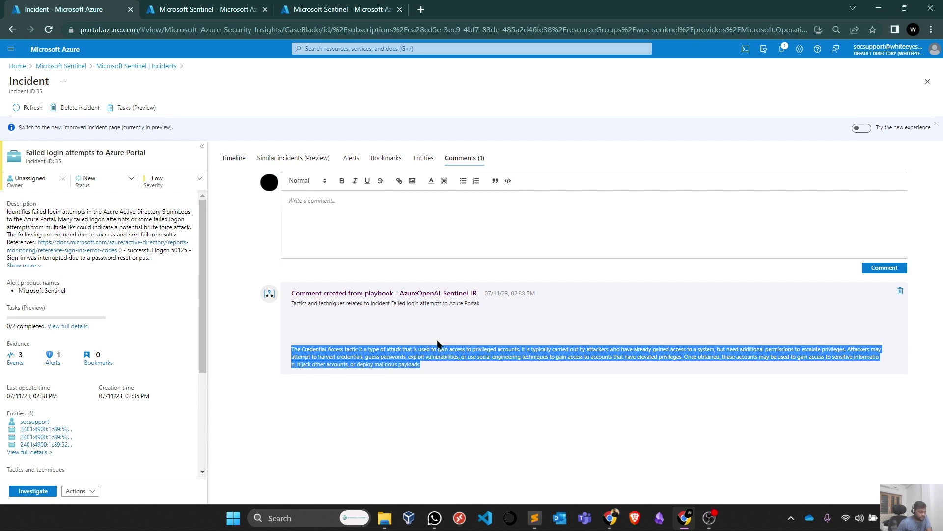
{"action": "left_click", "coordinate": [380, 332]}
{"action": "left_click_drag", "start_coordinate": [202, 358], "coordinate": [202, 449]}
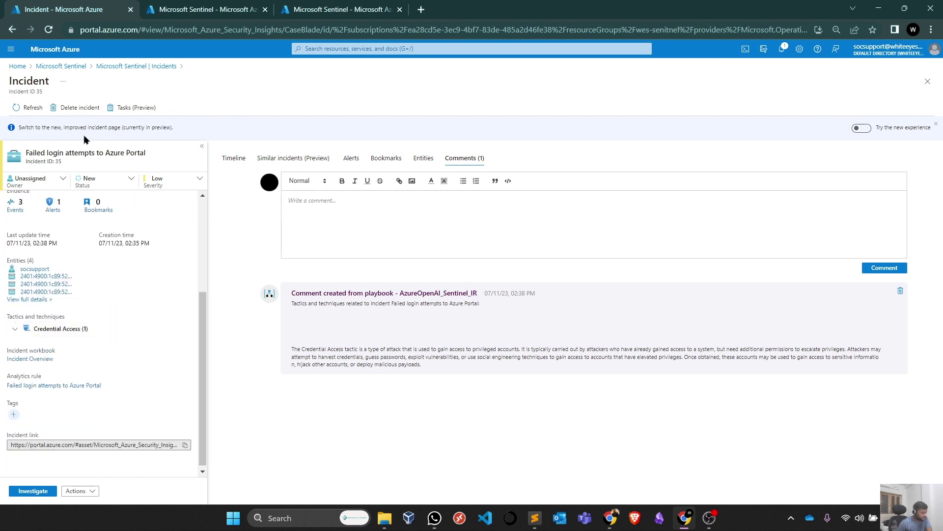
{"action": "left_click_drag", "start_coordinate": [40, 154], "coordinate": [145, 162]}
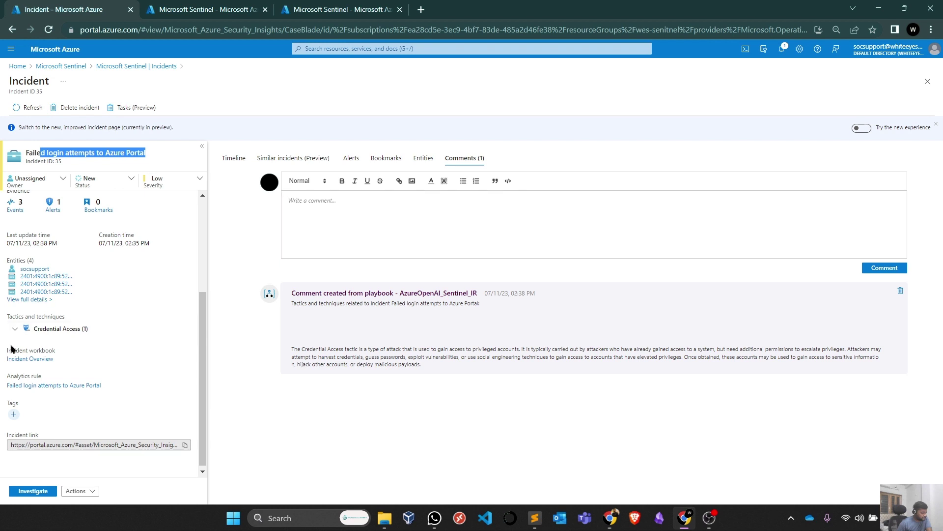
{"action": "left_click", "coordinate": [292, 349]}
{"action": "left_click_drag", "start_coordinate": [293, 349], "coordinate": [432, 351]}
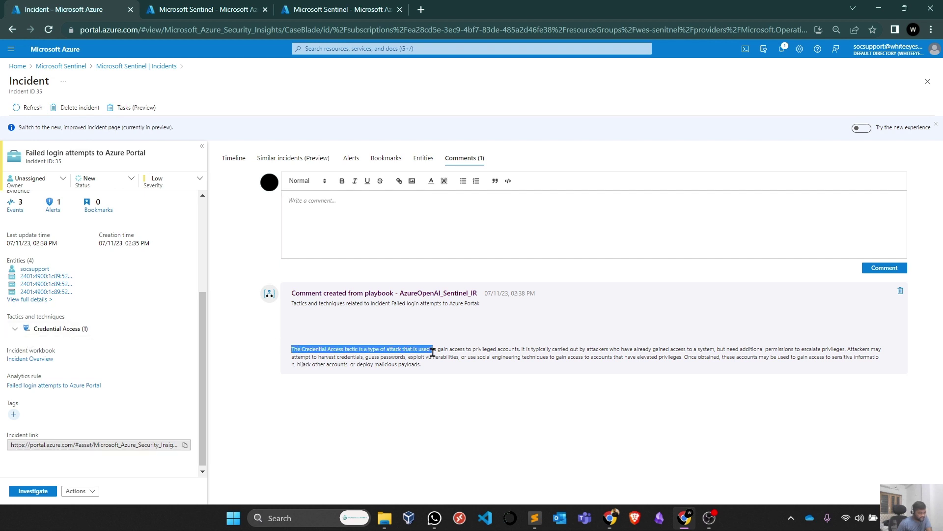
{"action": "left_click", "coordinate": [385, 365]}
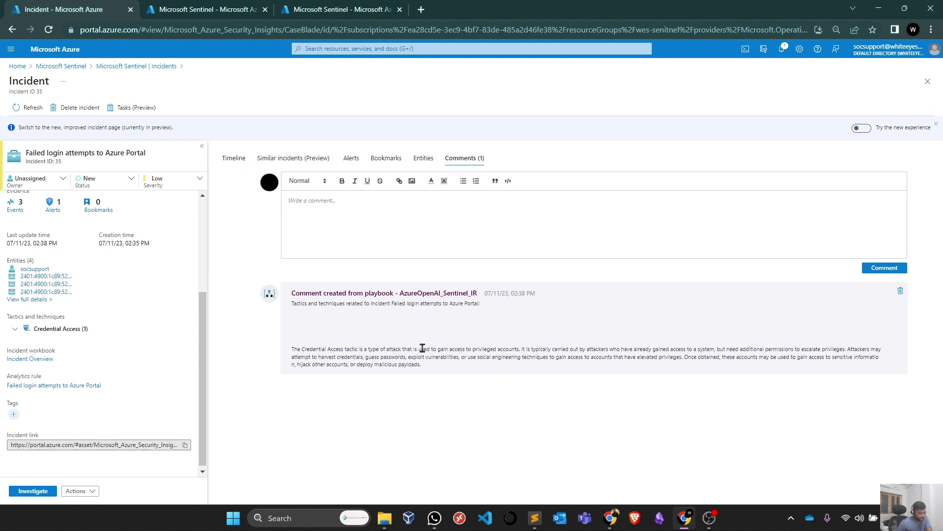
{"action": "left_click_drag", "start_coordinate": [423, 348], "coordinate": [527, 350]}
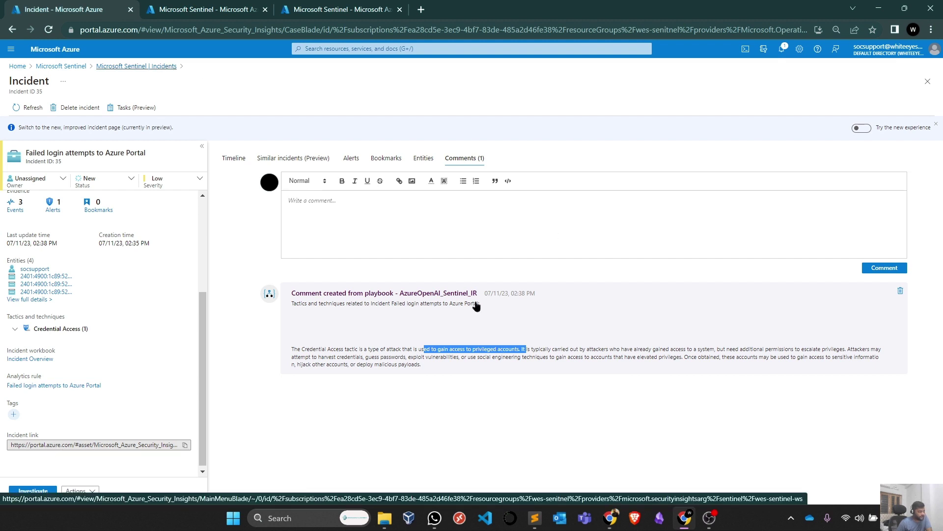
Go to the Wes-Sentinel-Ws workspace's Automation page and open the Create menu
{"action": "left_click", "coordinate": [129, 66]}
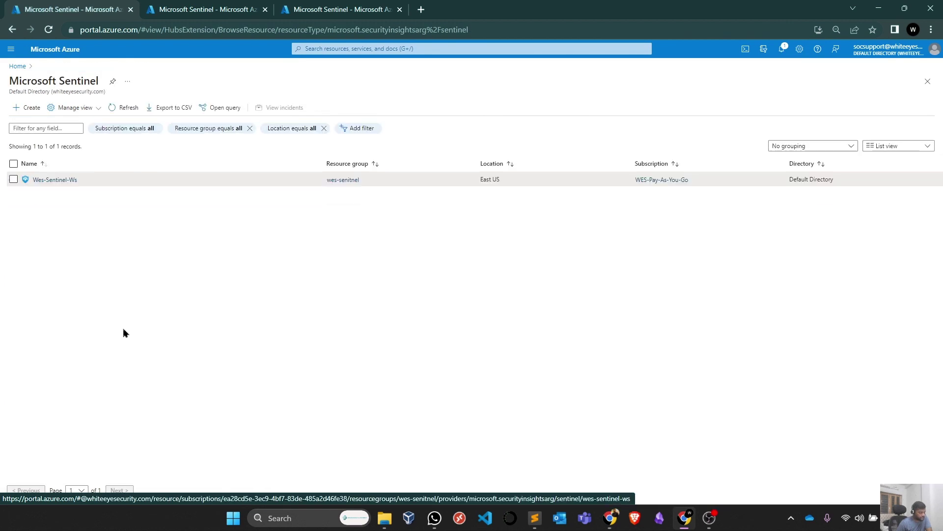
{"action": "left_click", "coordinate": [54, 180]}
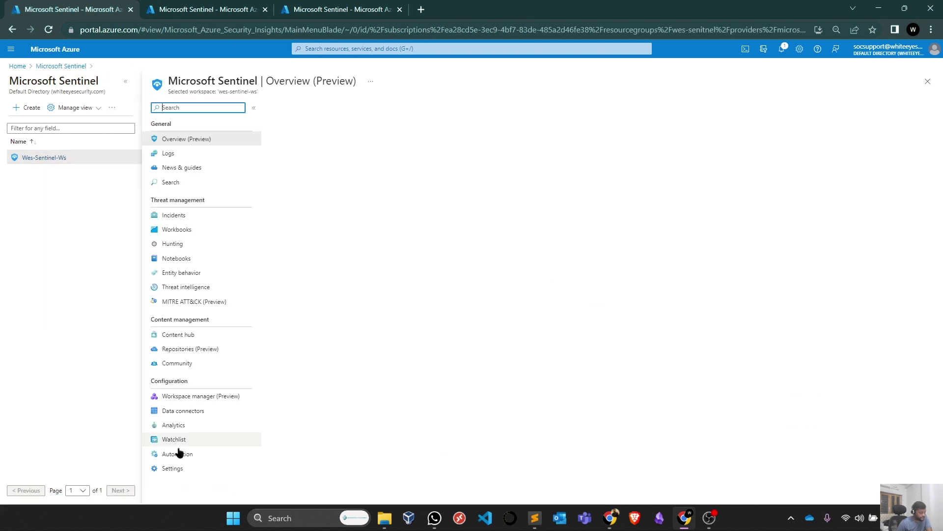
{"action": "left_click", "coordinate": [178, 454]}
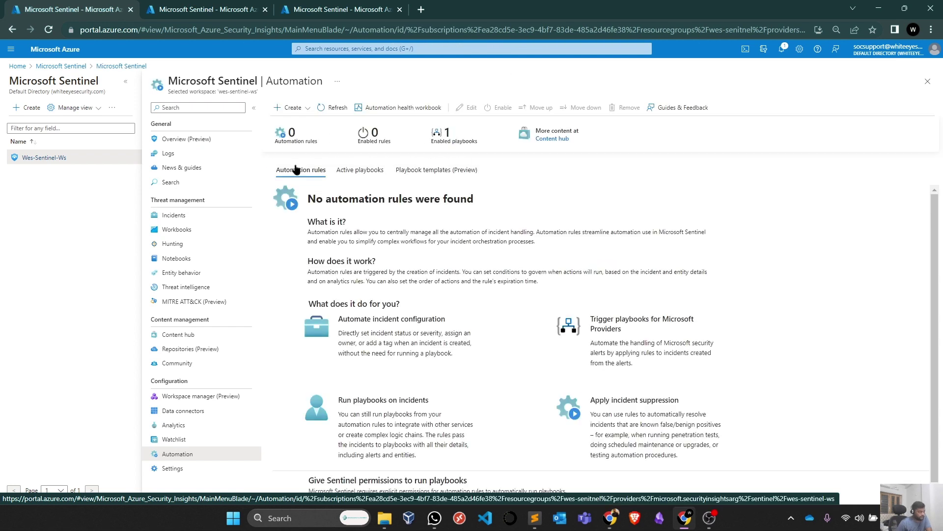
{"action": "left_click", "coordinate": [294, 109]}
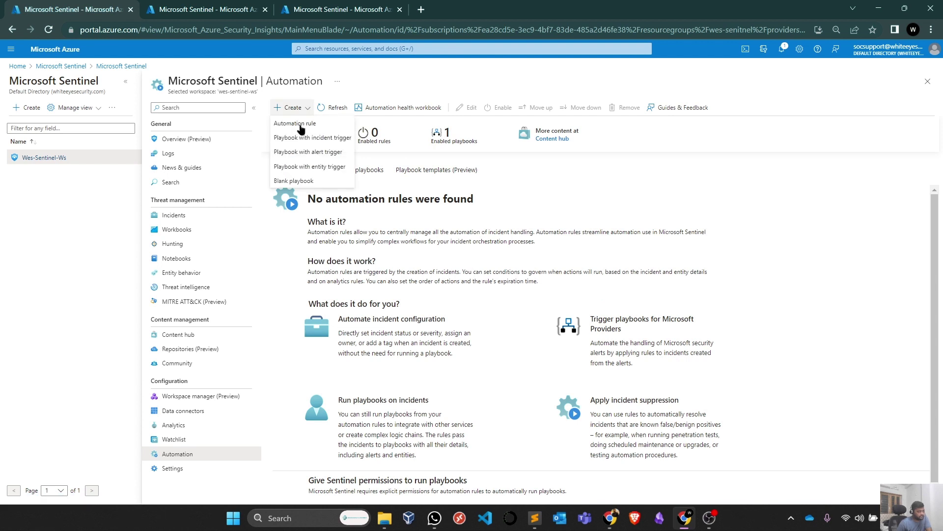
Start a new automation rule named 'AzureOpenAI Plabook Rule'
{"action": "left_click", "coordinate": [301, 125]}
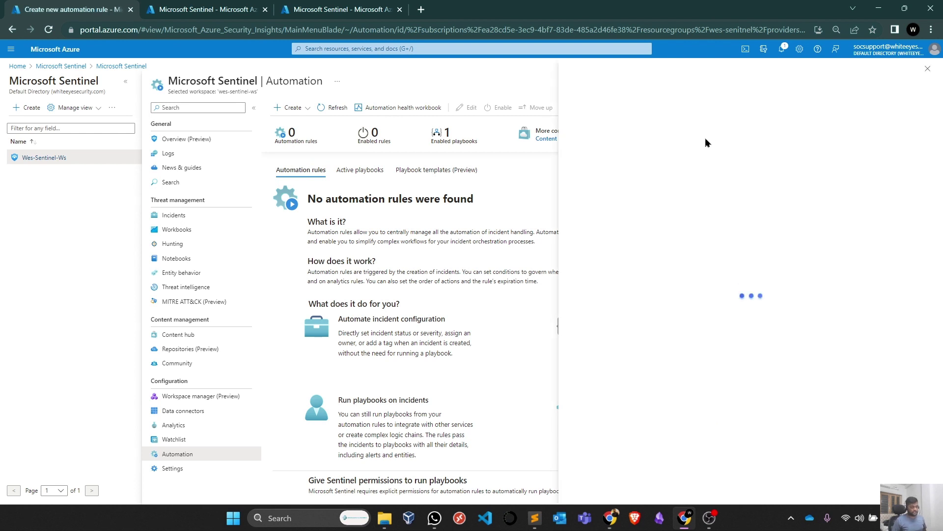
{"action": "left_click", "coordinate": [583, 104]}
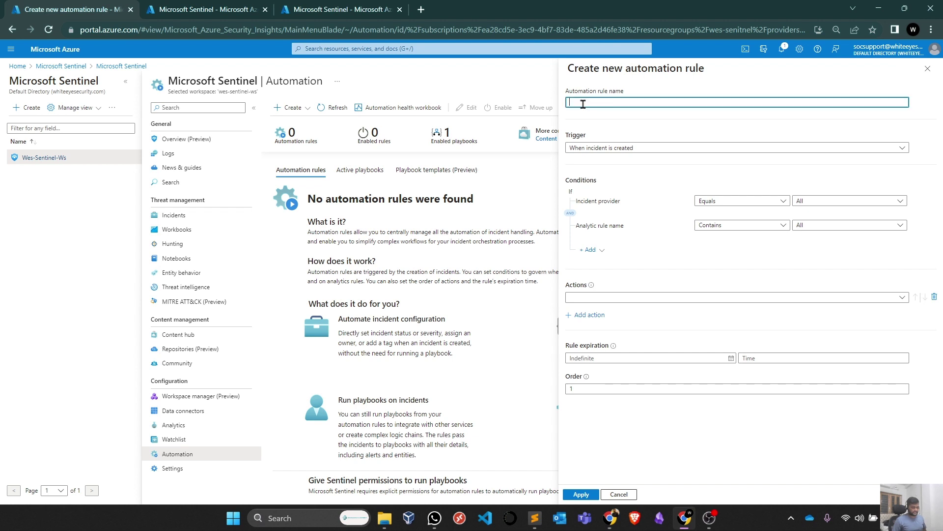
{"action": "type", "text": "AzureOpenAI Pla"}
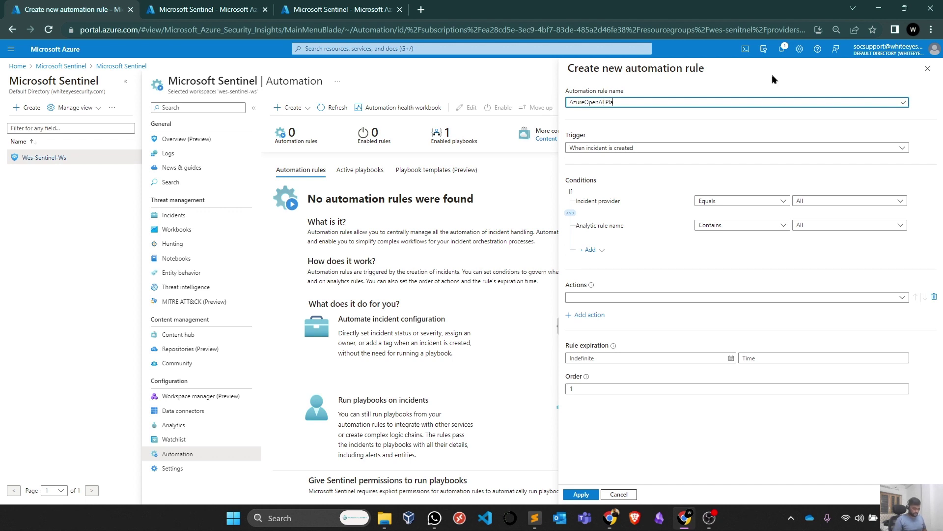
{"action": "type", "text": "book Rukle"}
{"action": "key", "text": "BackSpace"}
{"action": "key", "text": "BackSpace"}
{"action": "key", "text": "BackSpace"}
{"action": "type", "text": "le"}
Set the rule's action to run the AzureOpenAI_Sentinel_IR playbook and apply it
{"action": "left_click", "coordinate": [714, 301]}
{"action": "left_click", "coordinate": [655, 311]}
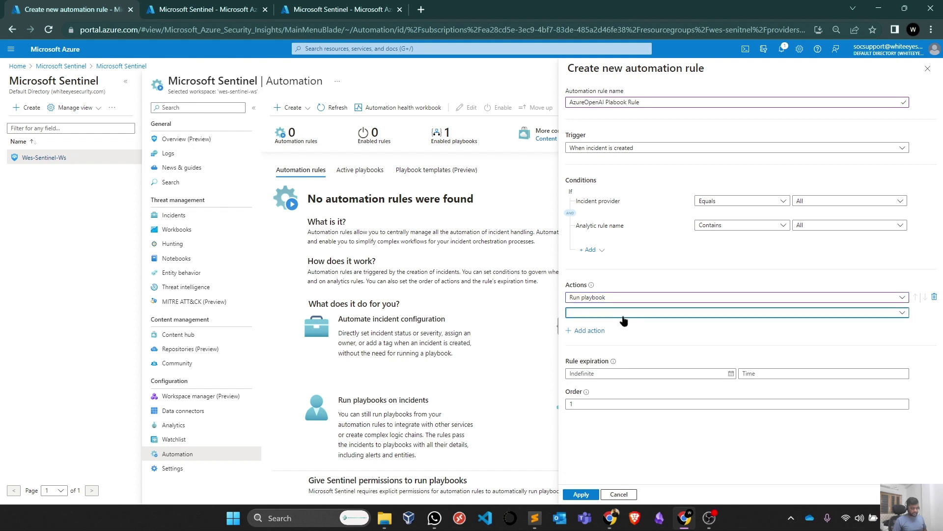
{"action": "left_click", "coordinate": [623, 314]}
{"action": "left_click", "coordinate": [658, 346]}
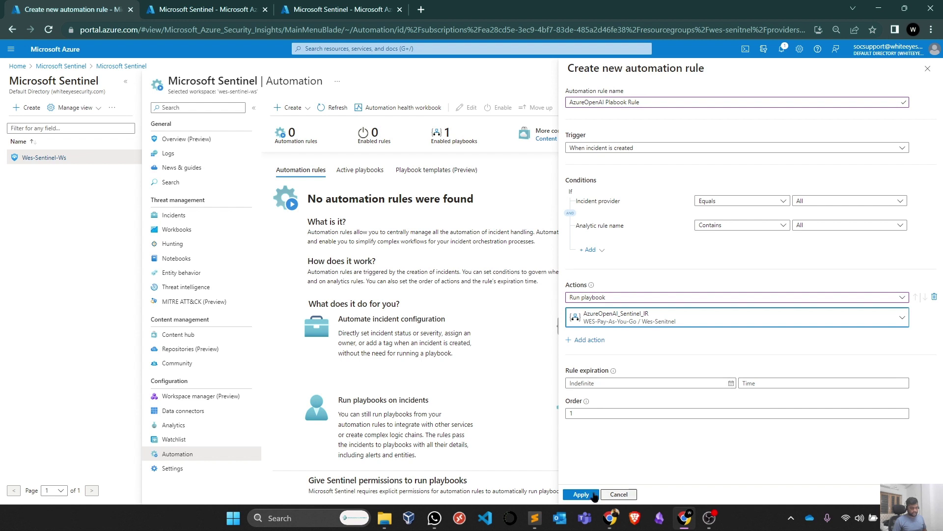
{"action": "left_click", "coordinate": [580, 495]}
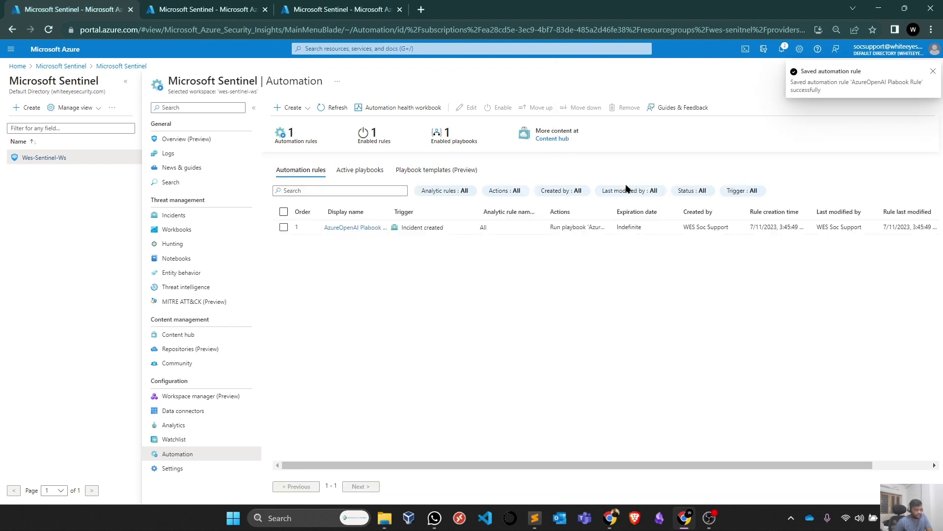
Once the rule is saved, go to the workspace's Incidents page
{"action": "left_click", "coordinate": [175, 215]}
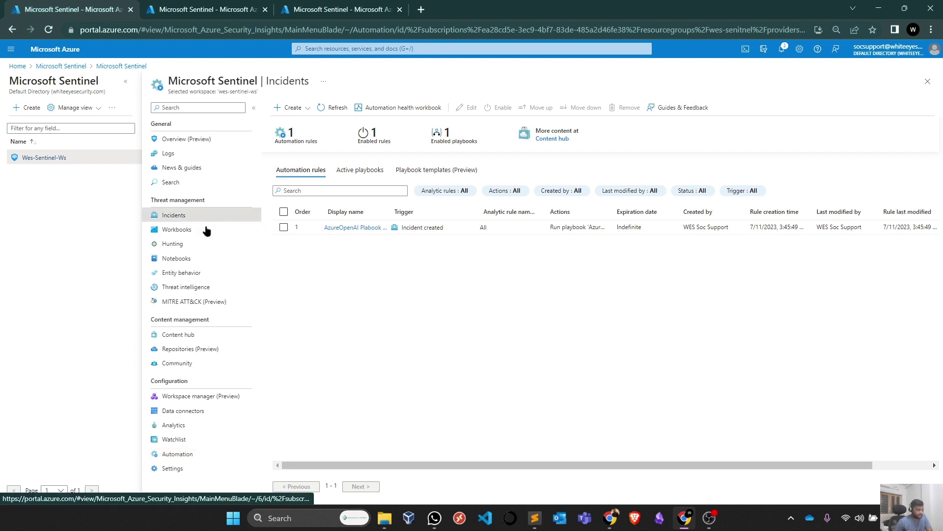